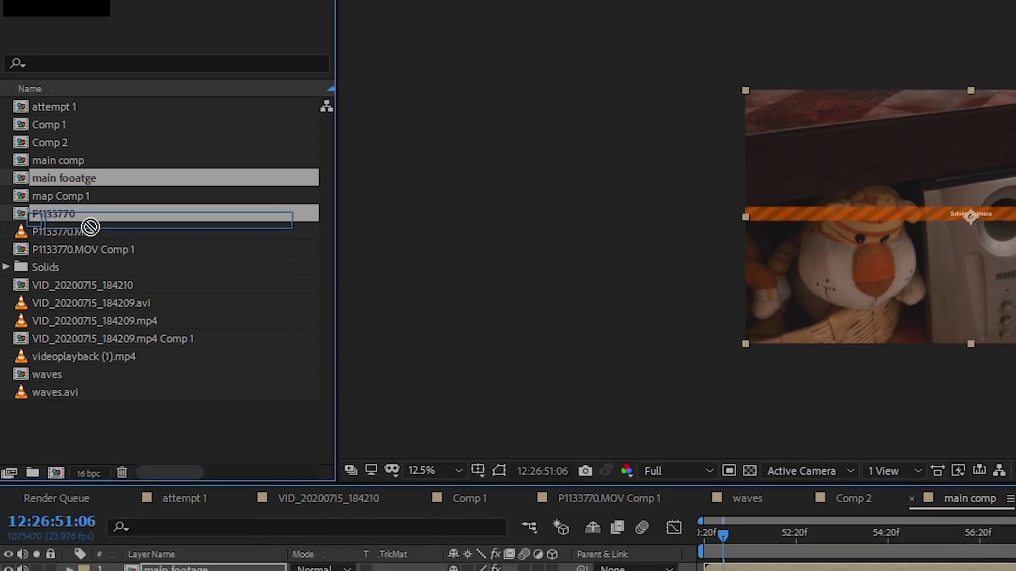
Make a composition from the footage item and apply 3D Camera Tracker to it.
left_click_drag(201, 219, 77, 459)
left_click_drag(77, 364, 57, 377)
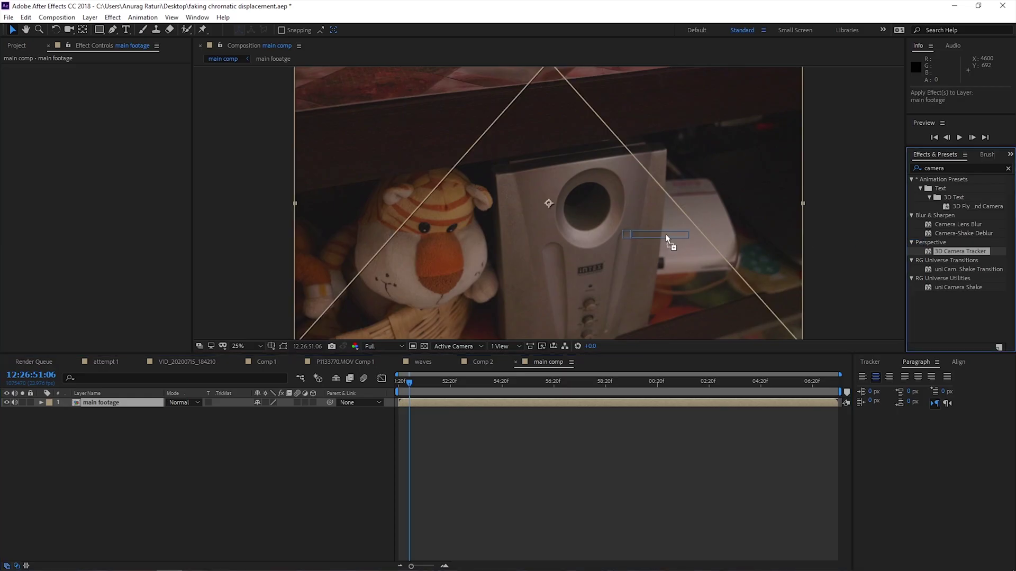
left_click_drag(665, 234, 665, 233)
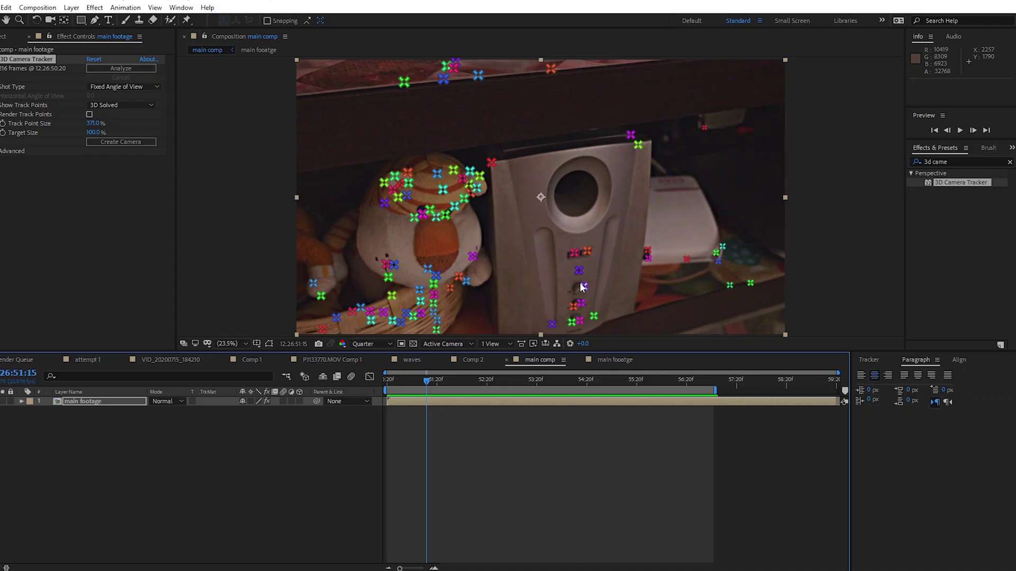
Create Track Solid 1 and a 3D Tracker Camera from the solved track points, then begin a new solid.
right_click(585, 286)
left_click(478, 220)
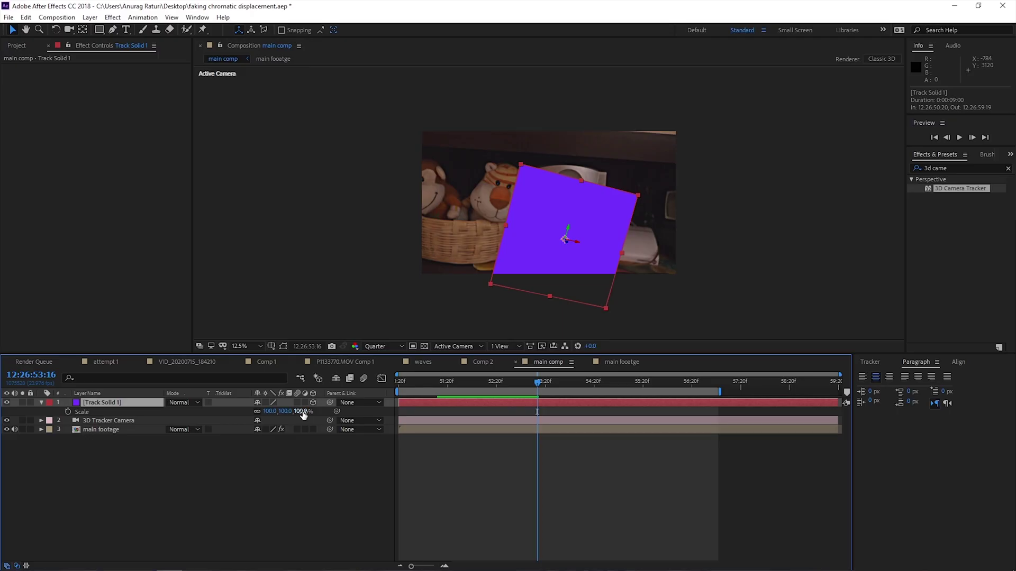
key("r")
left_click(267, 412)
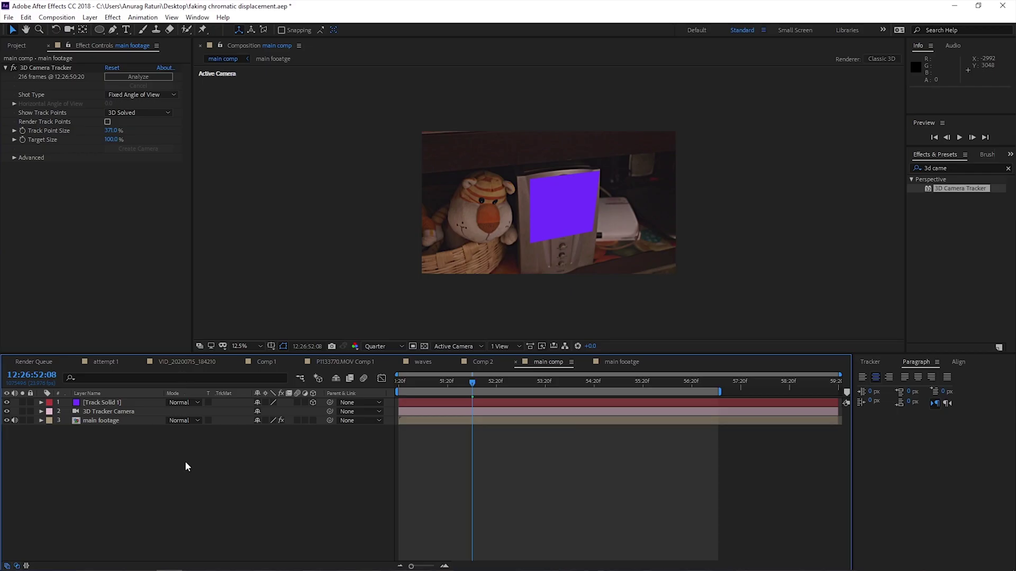
key("ctrl+y")
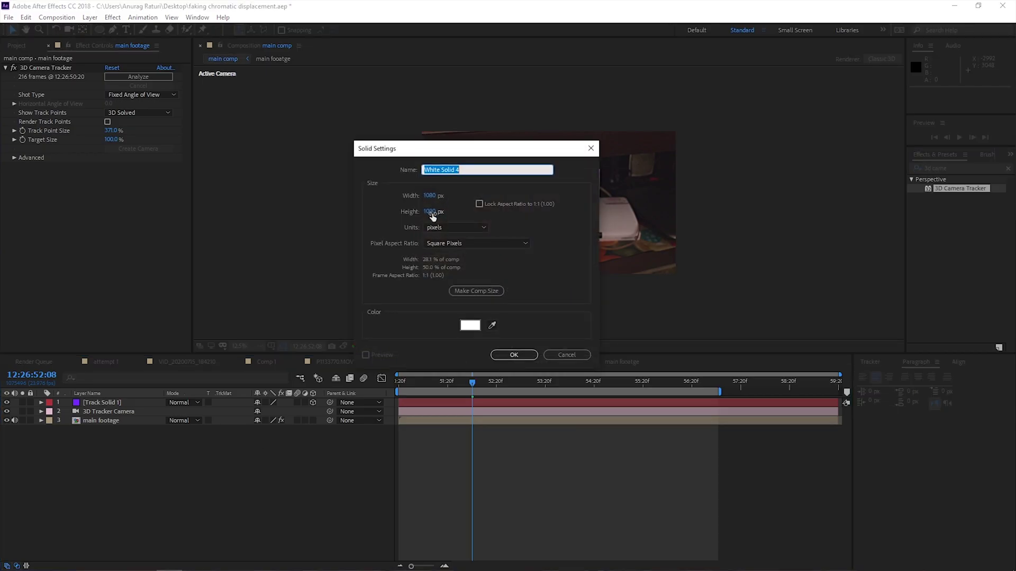
Create a 1080×1080 white solid and cut a ring using a duplicated ellipse mask set to Subtract.
left_click(514, 355)
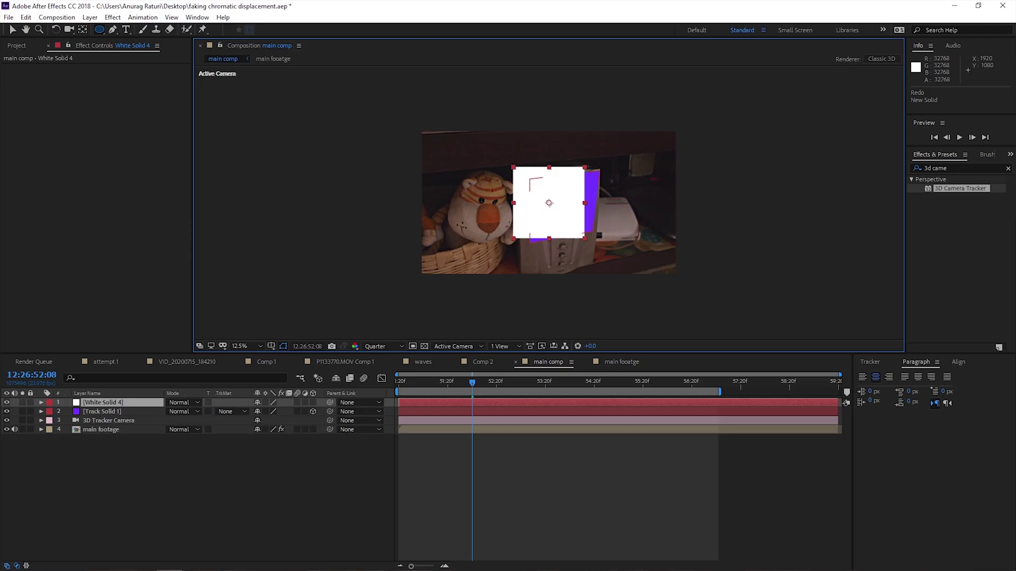
left_click_drag(580, 232, 581, 234)
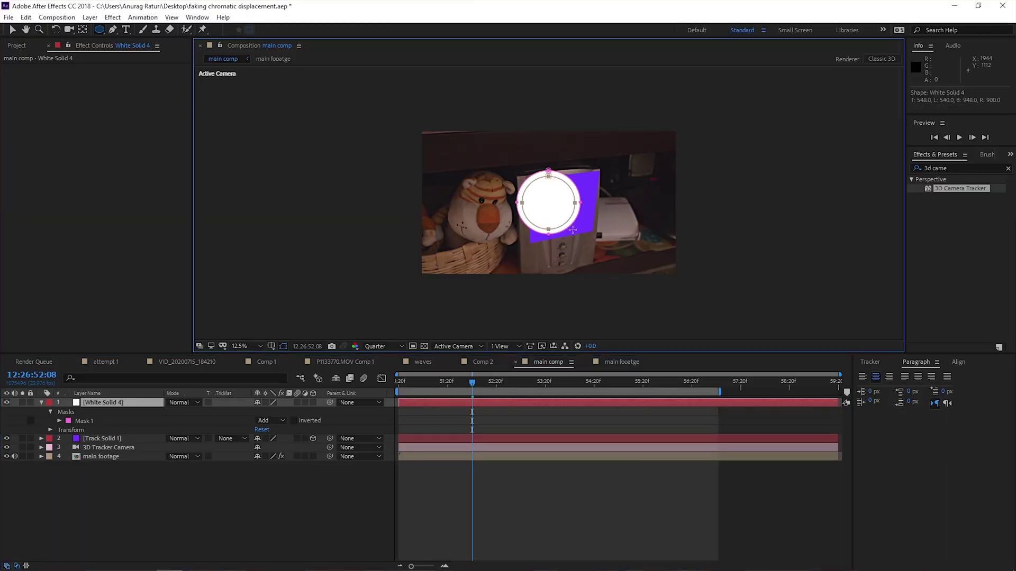
key("ctrl+d")
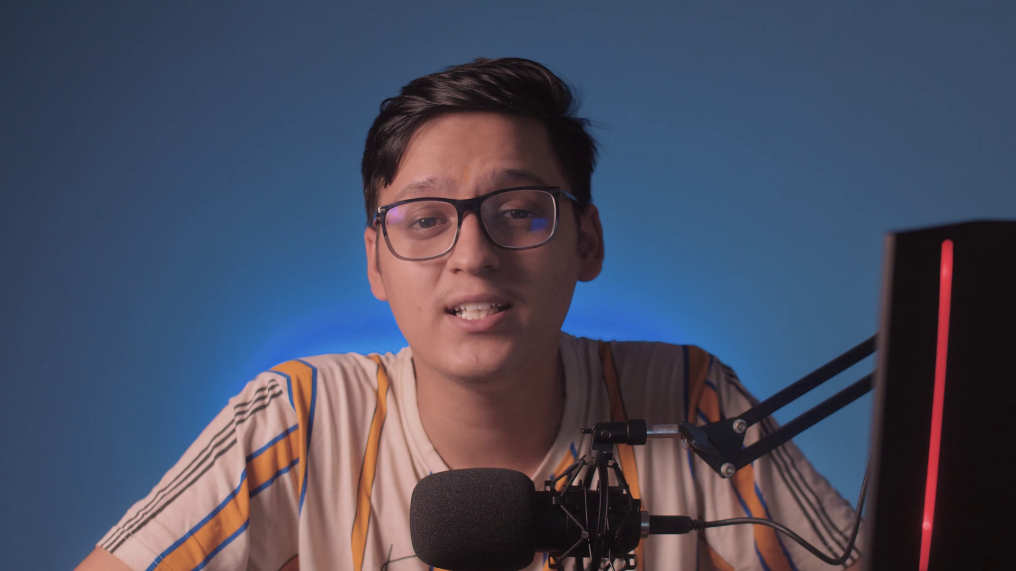
left_click(270, 430)
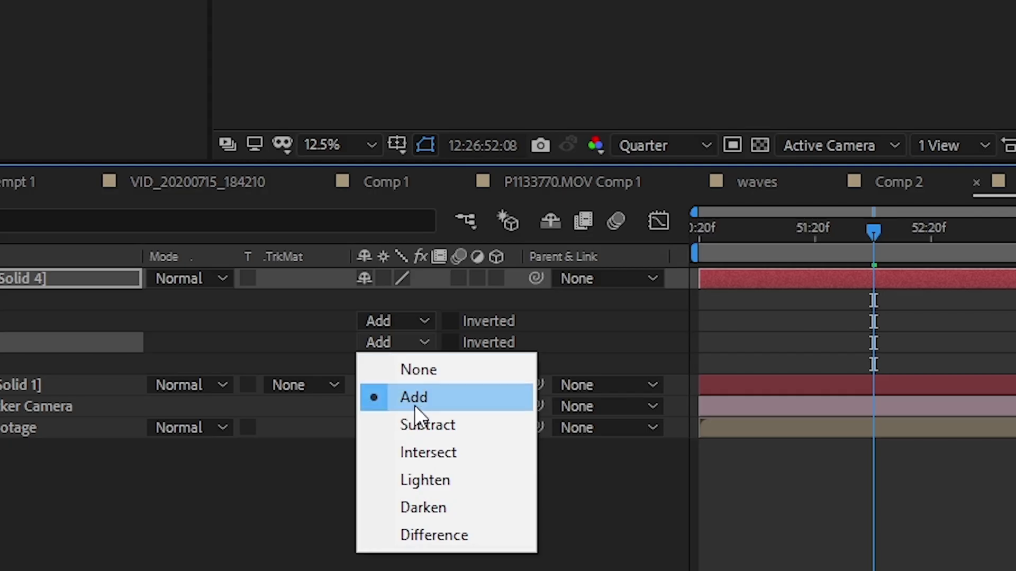
left_click(422, 423)
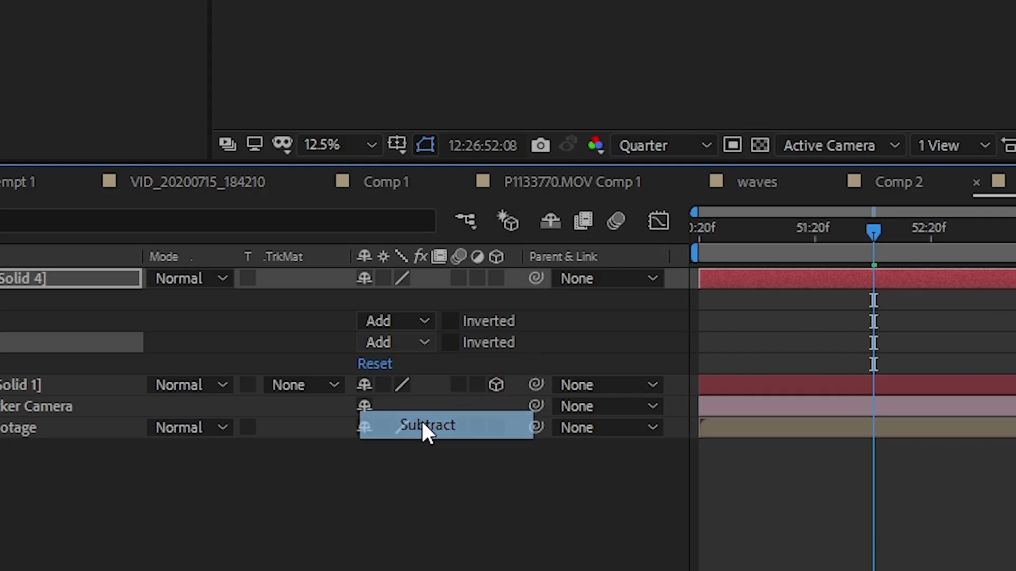
left_click(449, 559)
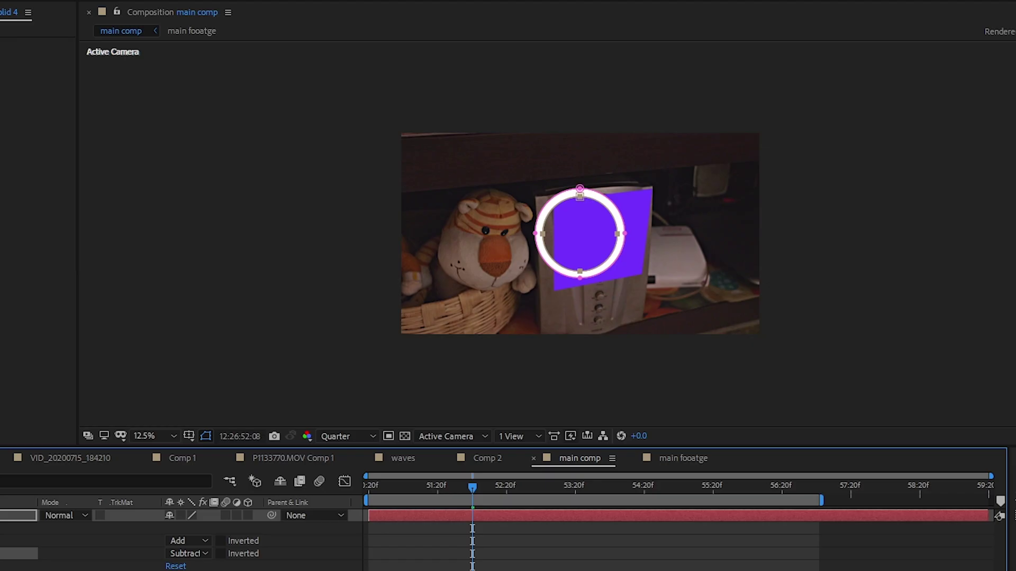
Pre-compose the ring as 'ring element' and make it a 3D layer.
key("ctrl+shift+c")
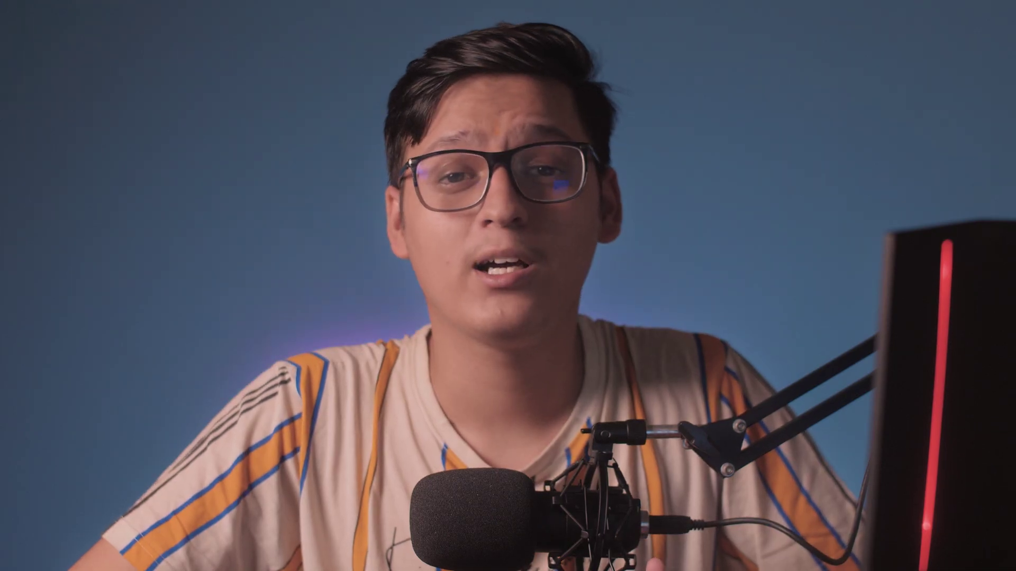
key("Return")
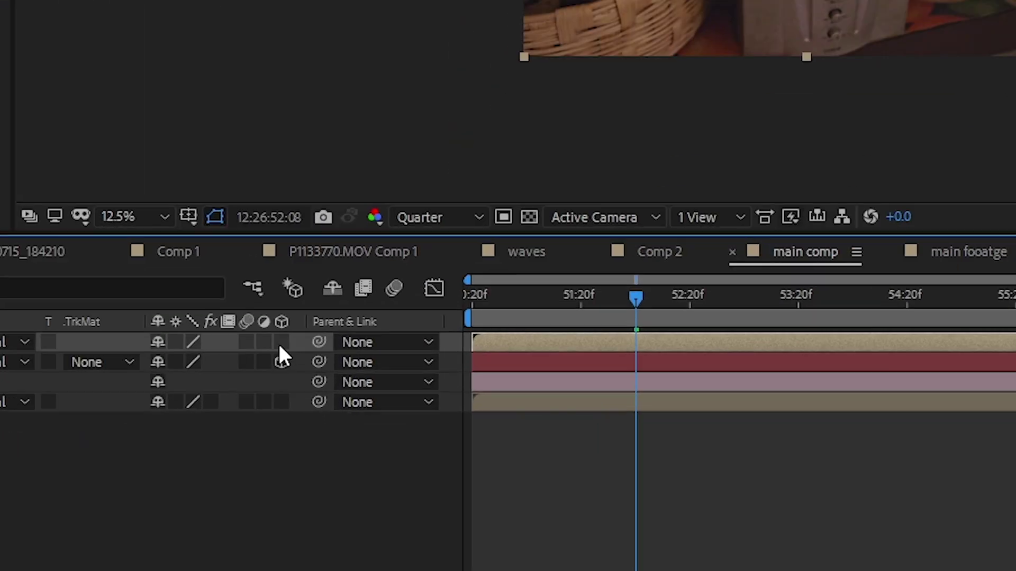
left_click(313, 402)
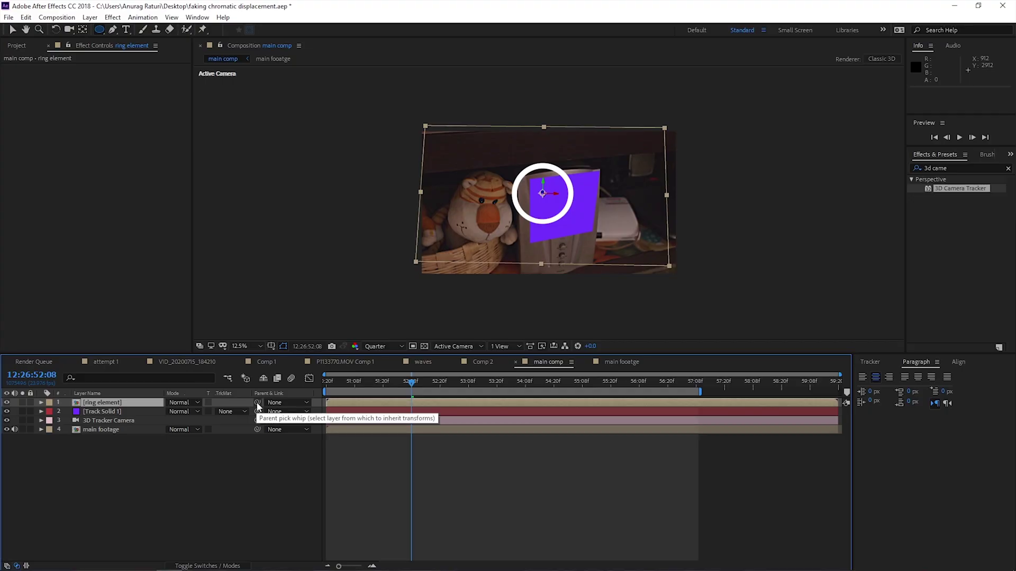
Snap the ring onto Track Solid 1, unparent it, and keyframe its Position moving along Z.
left_click_drag(258, 402, 238, 410)
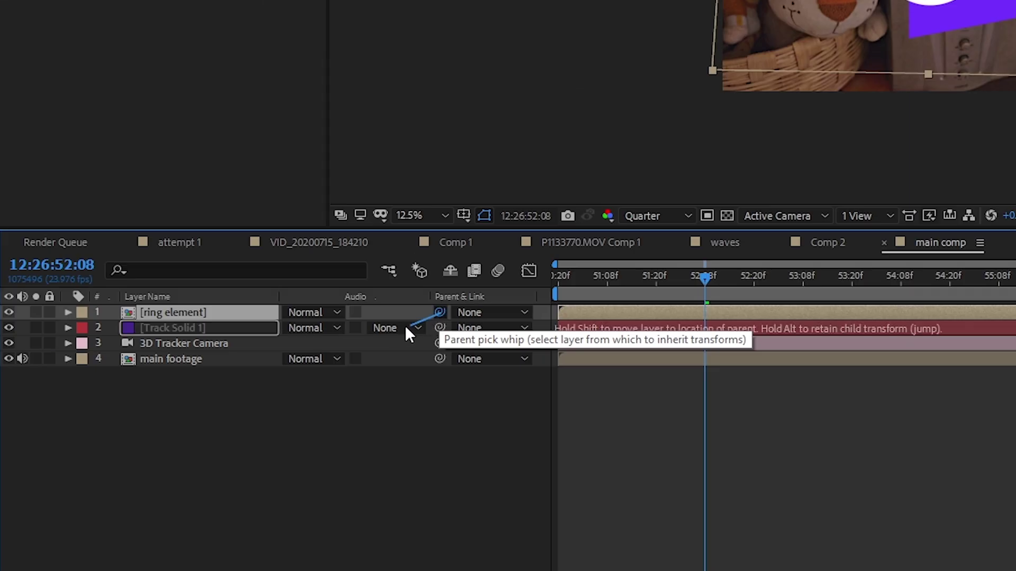
left_click_drag(202, 331, 203, 331)
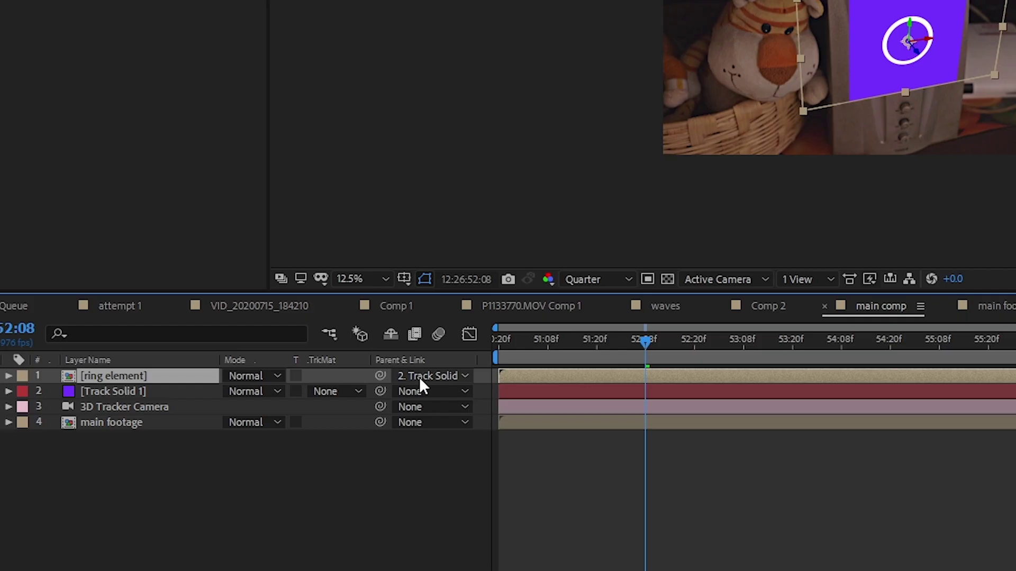
left_click(419, 376)
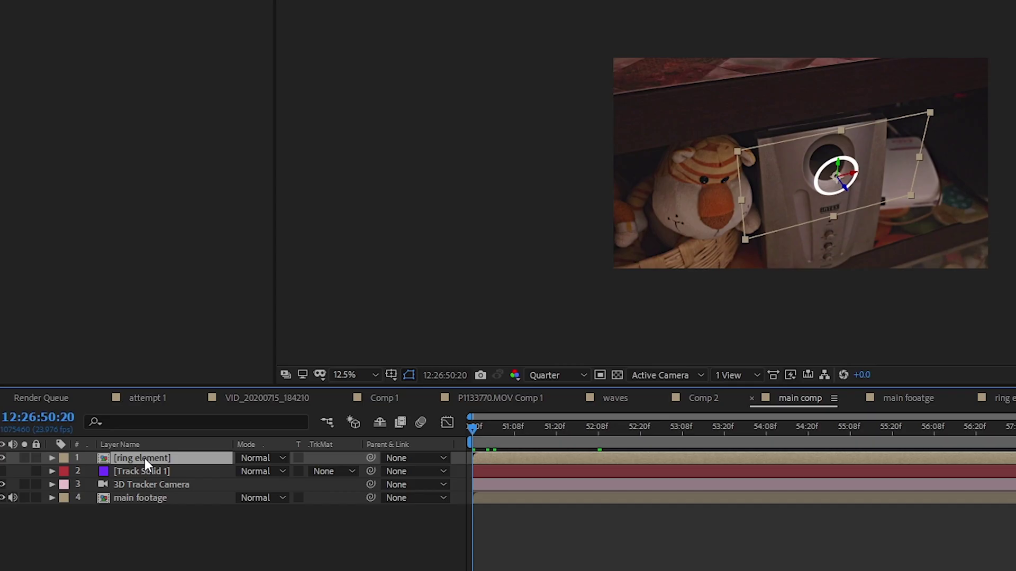
key("p")
left_click(91, 471)
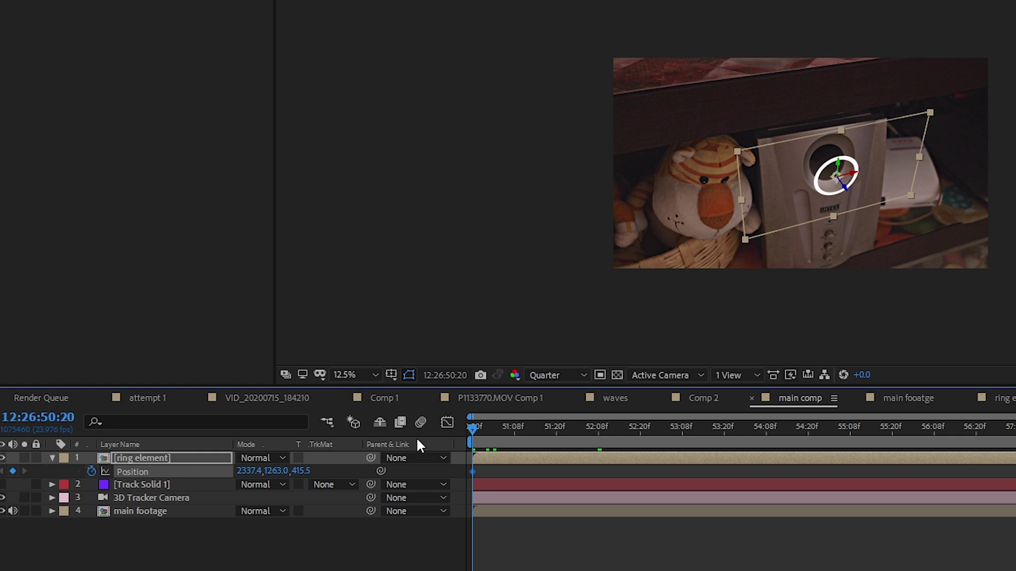
left_click_drag(477, 427, 486, 427)
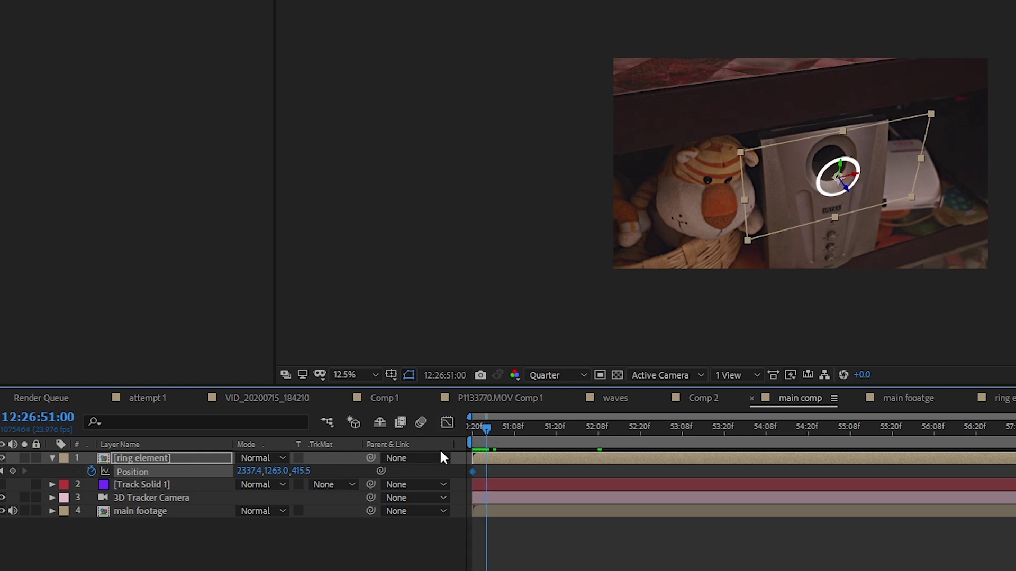
left_click_drag(847, 191, 978, 304)
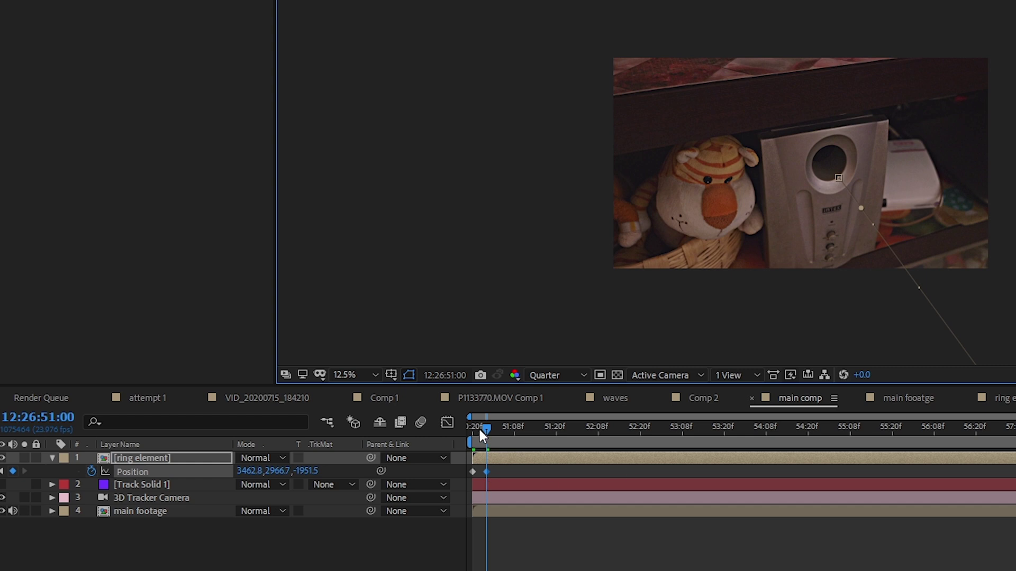
left_click_drag(478, 427, 469, 430)
key("space")
Easy Ease both Position keyframes, check the Graph Editor curves, and duplicate the ring layer.
left_click_drag(504, 470, 460, 479)
mouse_move(487, 476)
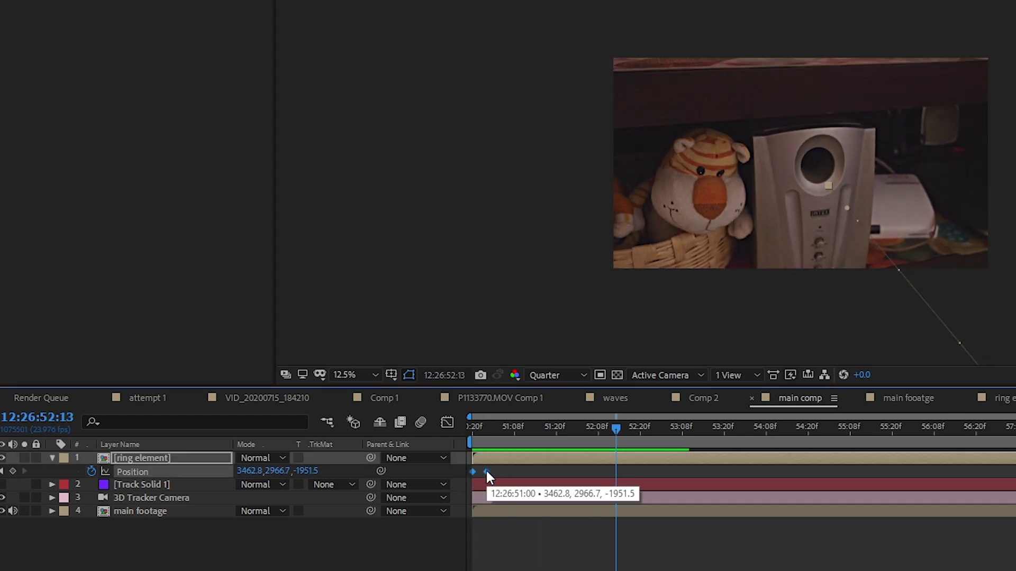
key("F9")
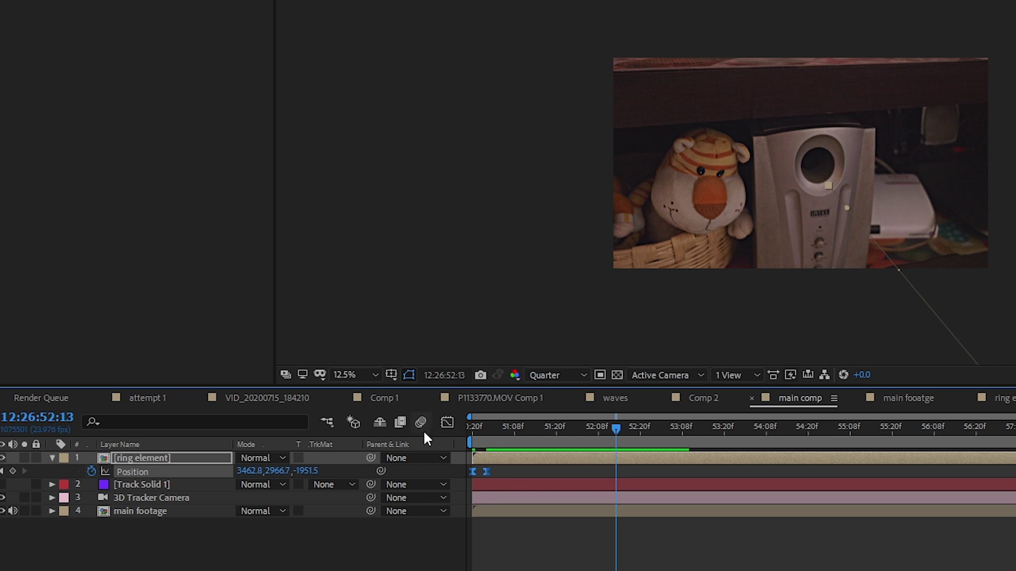
left_click(447, 422)
key("j")
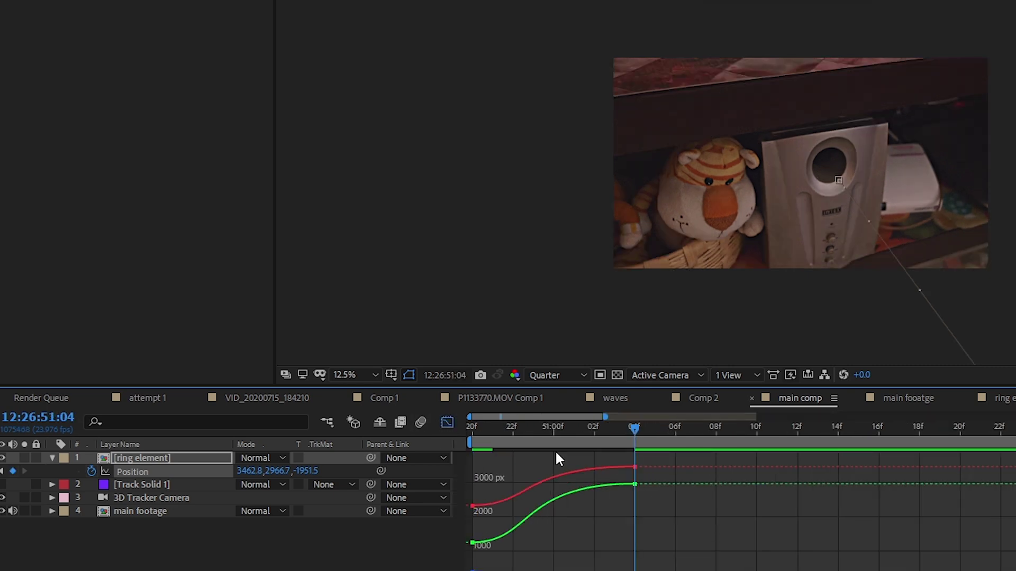
left_click(447, 422)
key("space")
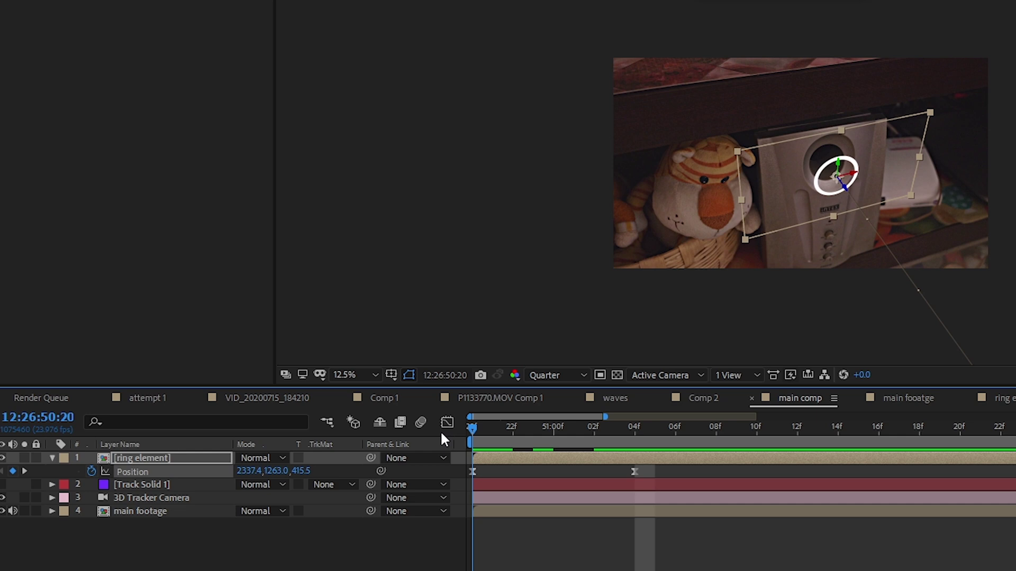
key("space")
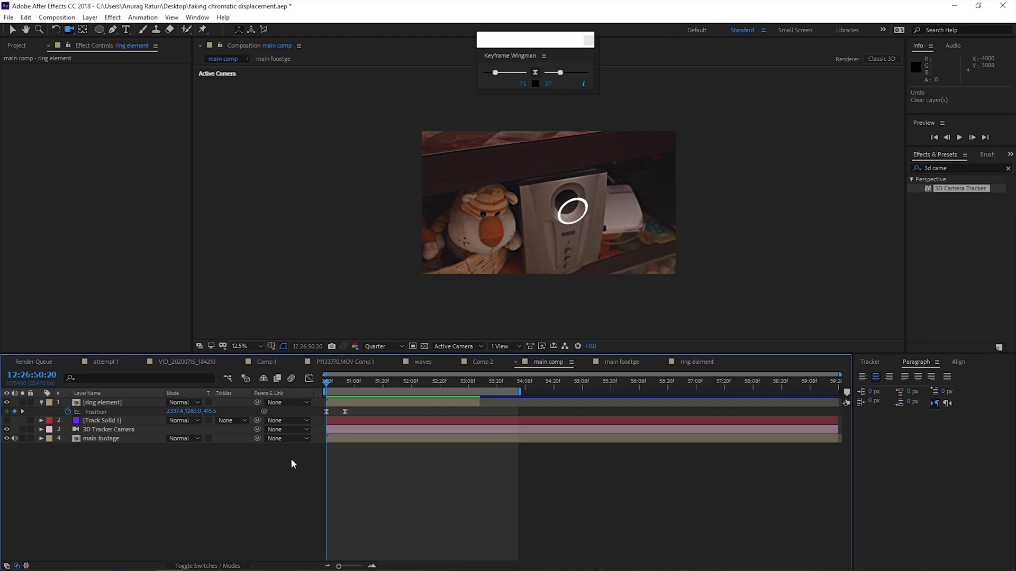
key("ctrl+d")
key("ctrl+d")
key("ctrl+d")
key("ctrl+d")
key("ctrl+d")
key("ctrl+d")
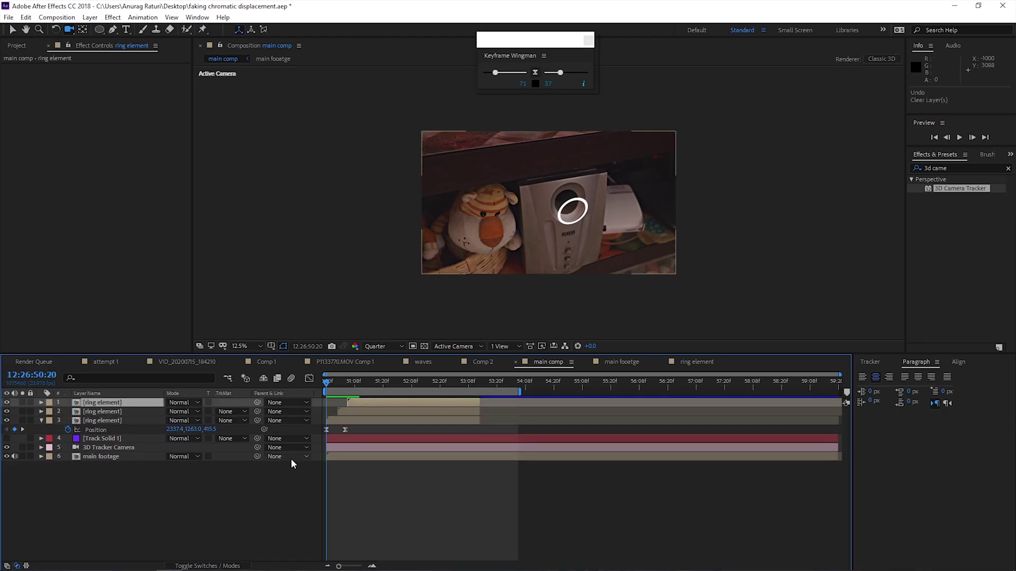
key("space")
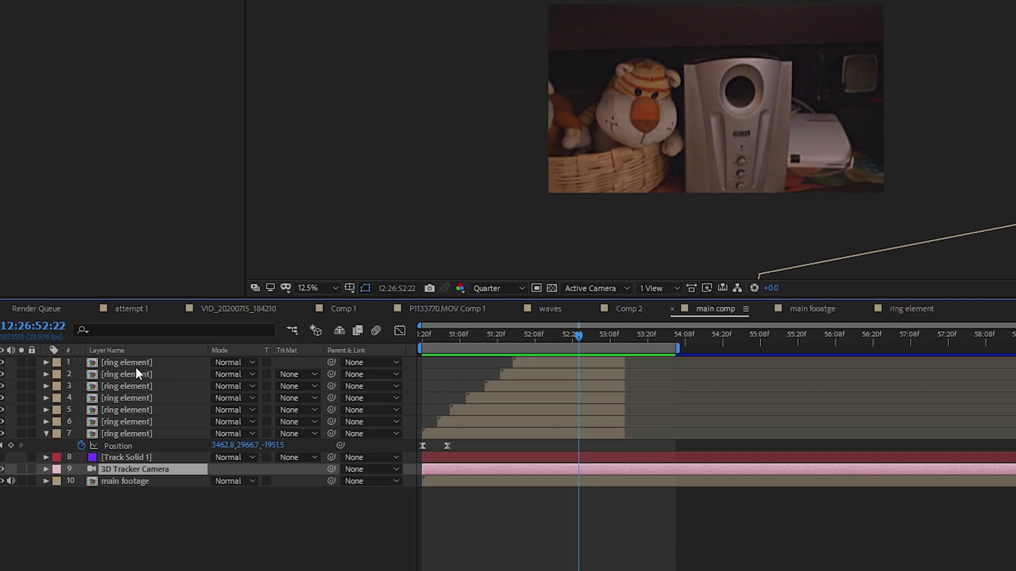
Pre-compose the ring elements, track solid and tracker camera into 'displacement map'.
left_click(136, 367, "shift")
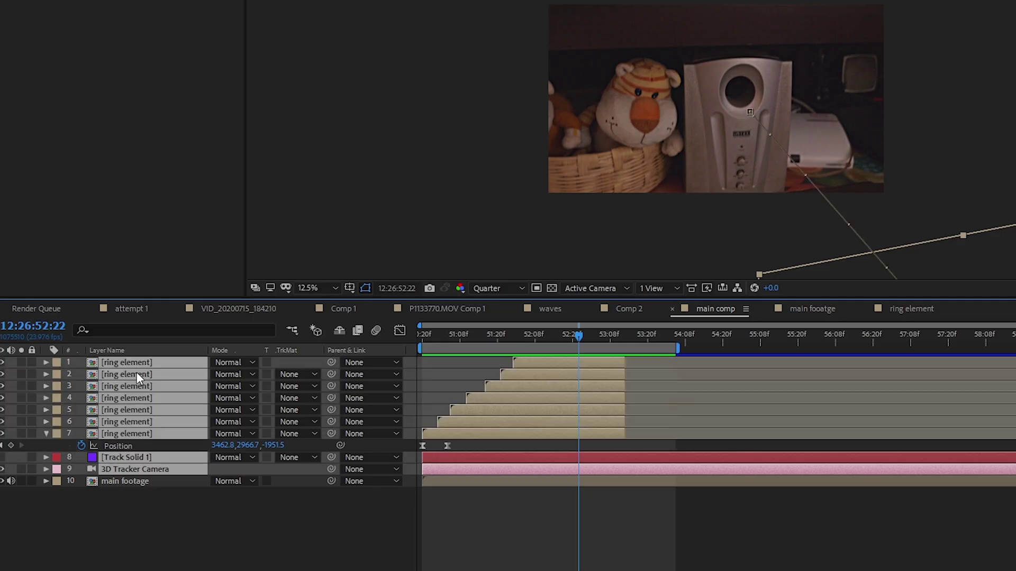
right_click(136, 373)
left_click(201, 313)
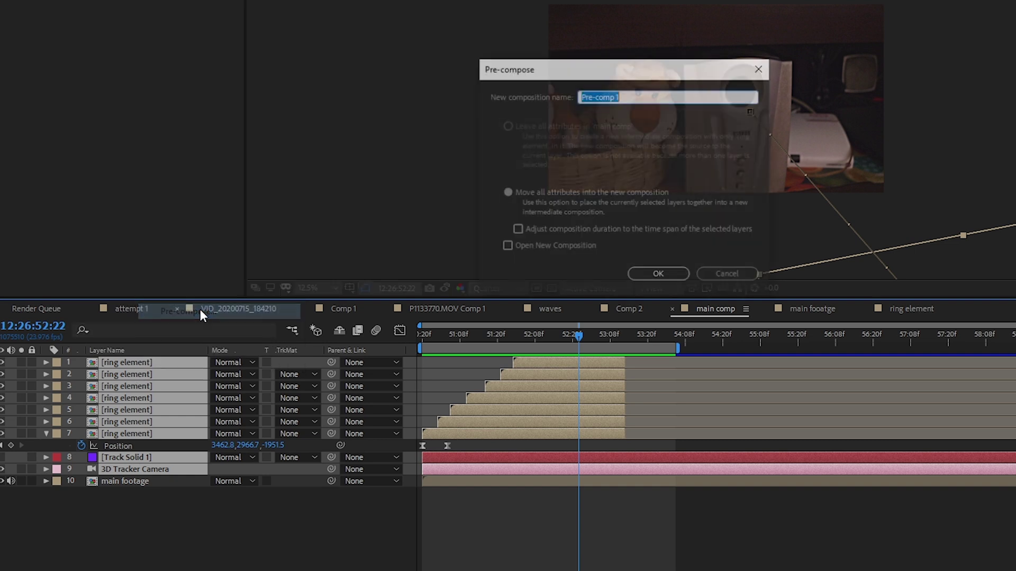
left_click(552, 201)
left_click(633, 99)
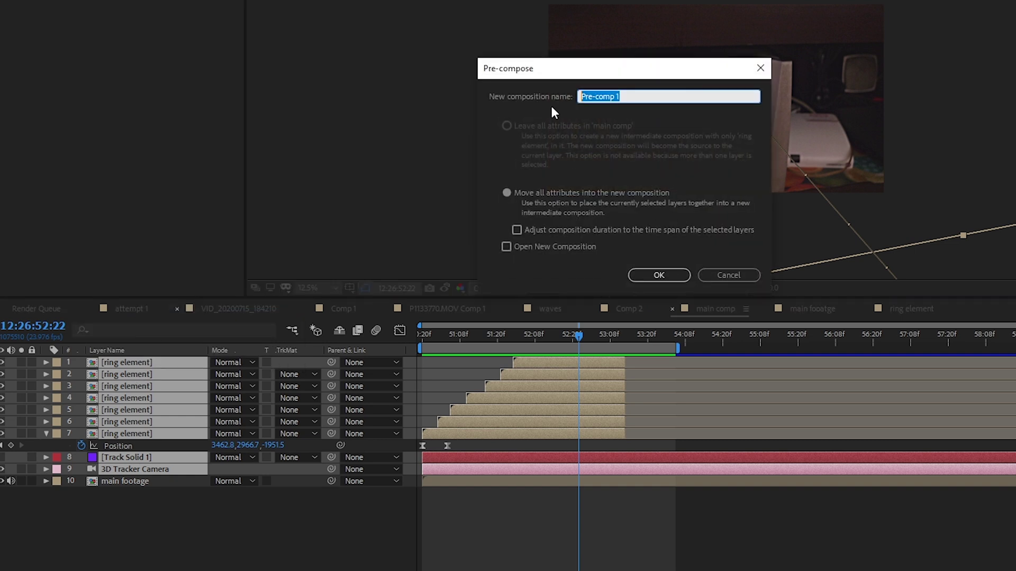
type("displacement map")
left_click(658, 275)
Start a new solid layer inside the displacement map comp.
right_click(150, 502)
mouse_move(170, 347)
left_click(344, 383)
Make the new solid black and add it to the comp.
left_click(467, 325)
left_click(90, 333)
left_click(332, 182)
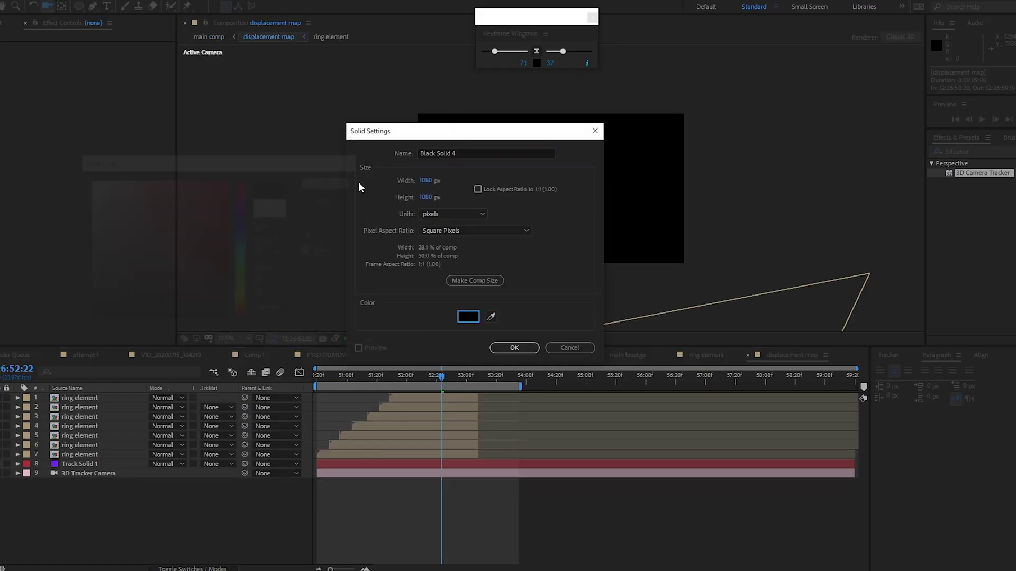
left_click(514, 347)
Pre-compose all ten layers into a new nested precomp 'pain in the ass'.
left_click_drag(95, 505, 90, 402)
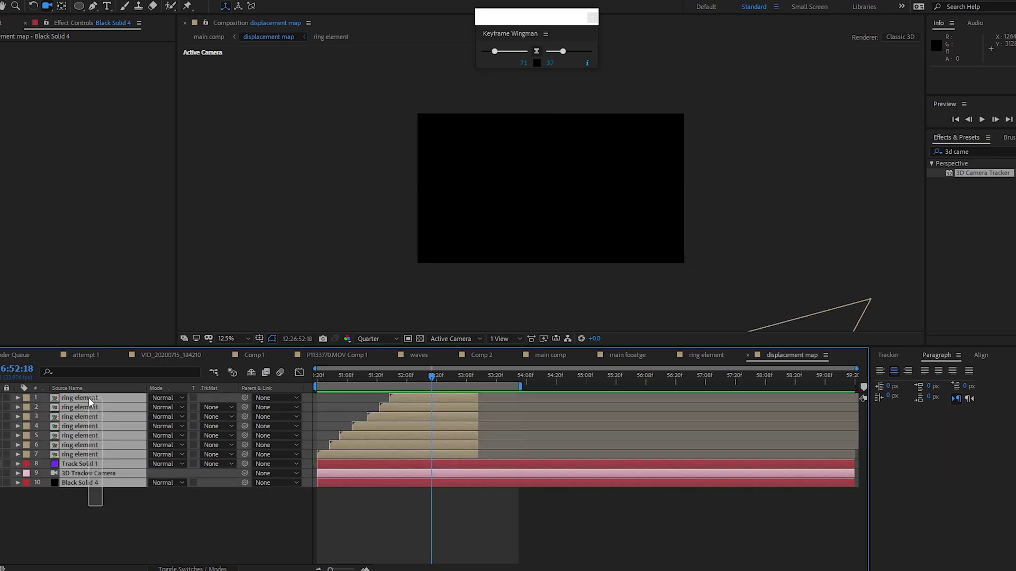
right_click(90, 403)
left_click(176, 347)
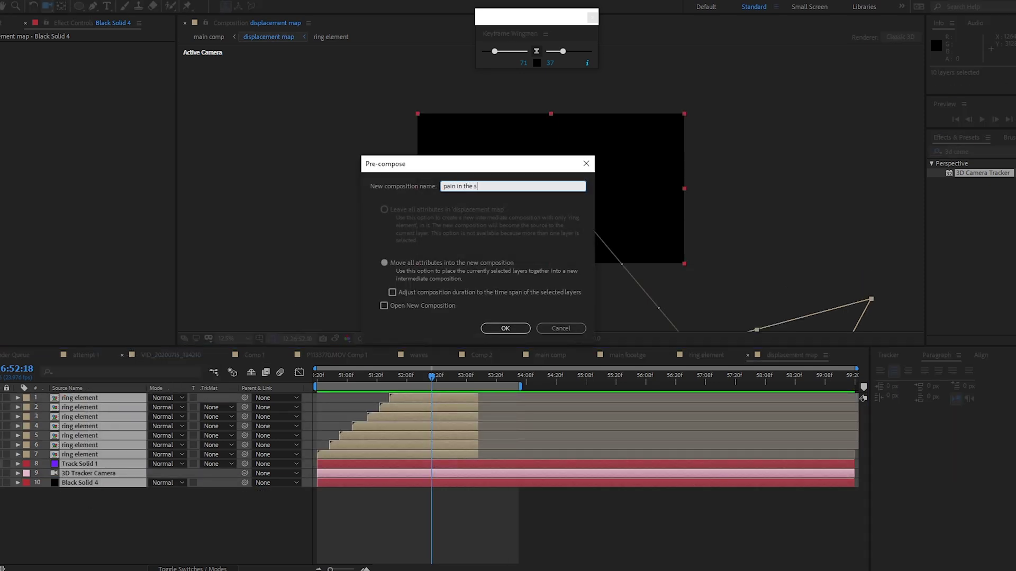
key("Return")
Add a full-frame black solid and move it below the precomp.
right_click(147, 432)
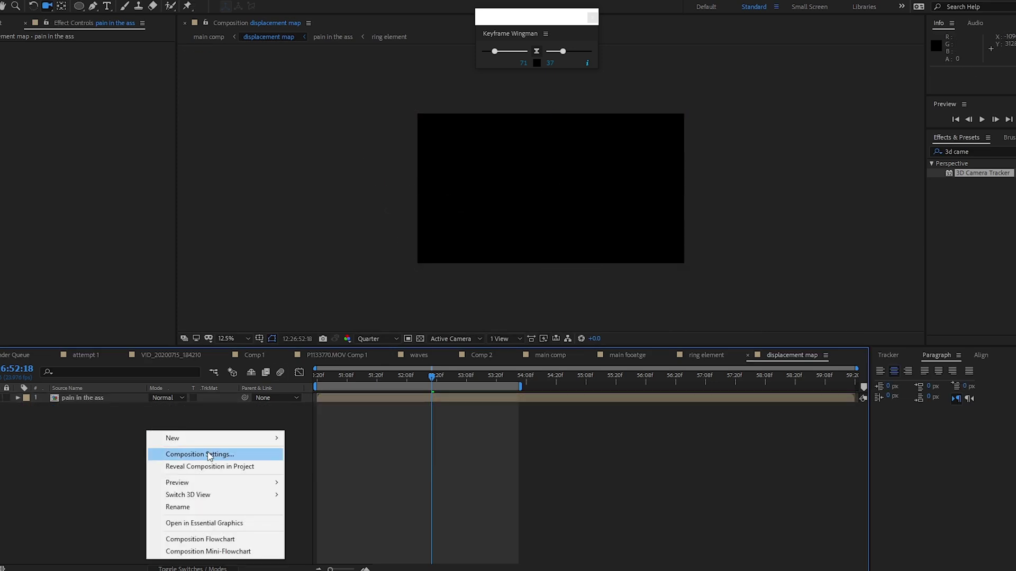
mouse_move(284, 445)
left_click(312, 466)
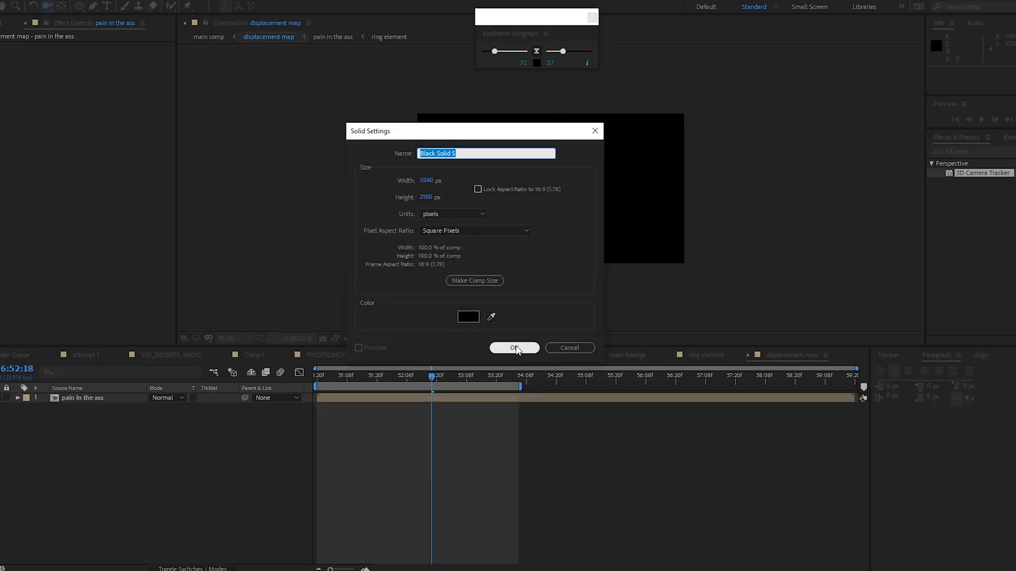
left_click(509, 345)
left_click_drag(98, 405, 83, 422)
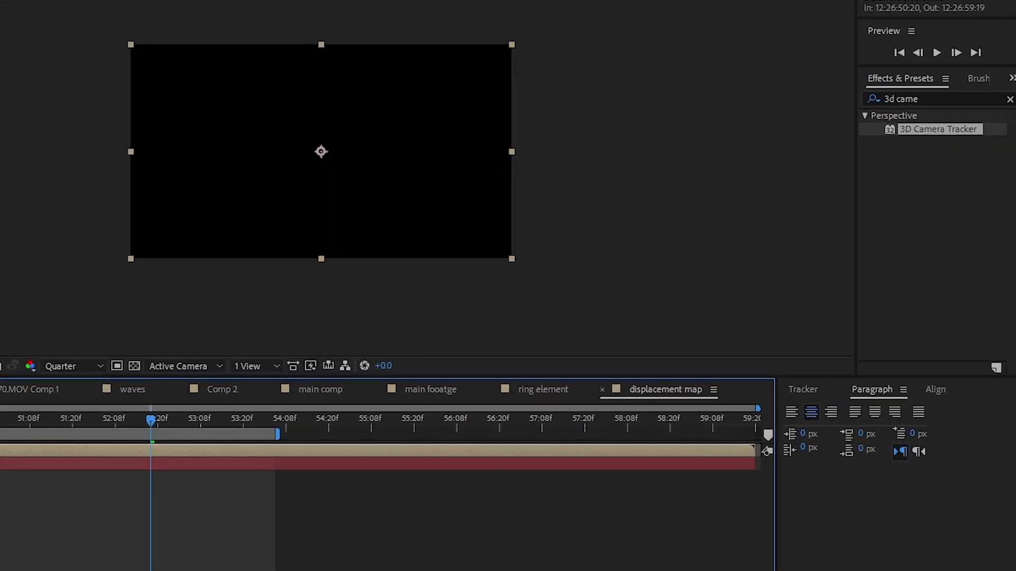
Apply Gaussian Blur to the precomp, giving a blurriness of 35.8.
left_click(961, 127)
type("gauss")
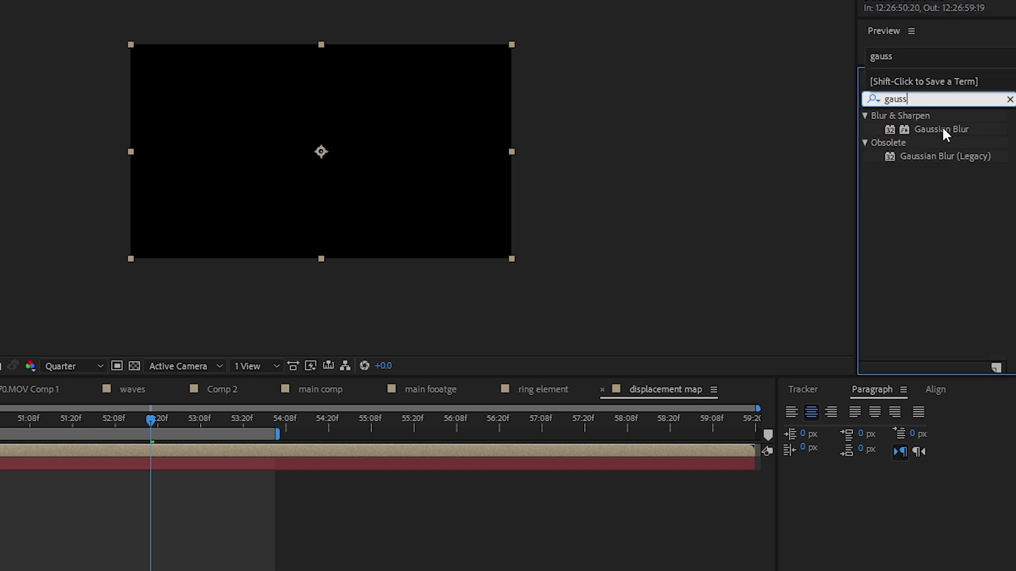
left_click_drag(946, 135, 868, 140)
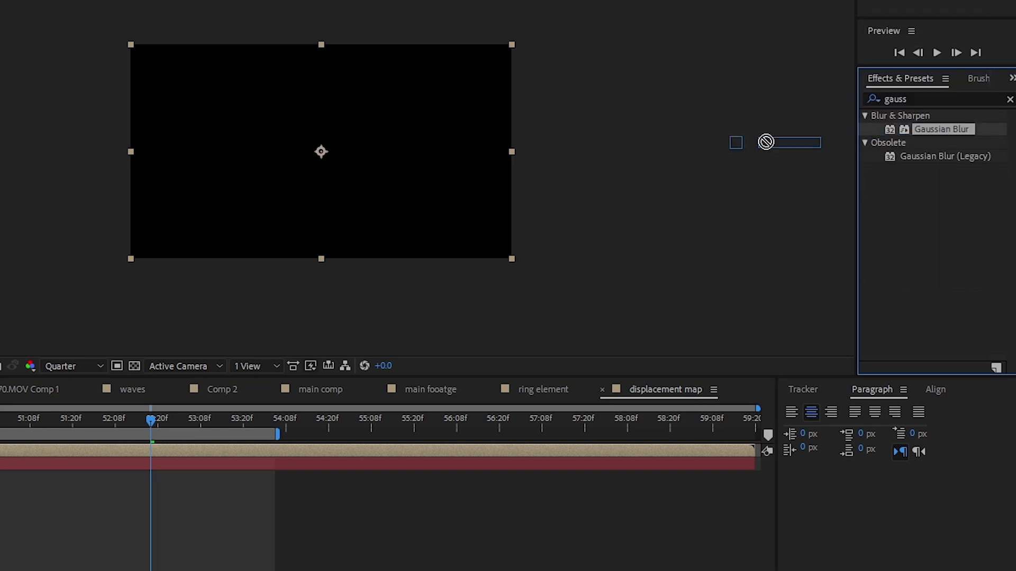
left_click_drag(503, 142, 62, 419)
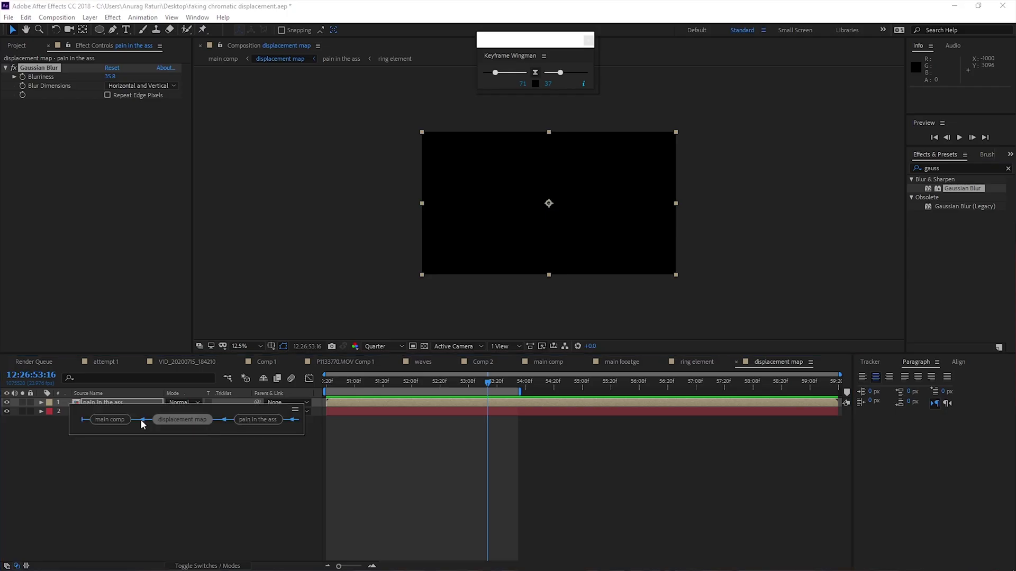
Select the displacement map layer above the footage in the main comp, then switch to 'main comp tutorial'.
left_click_drag(182, 420, 118, 421)
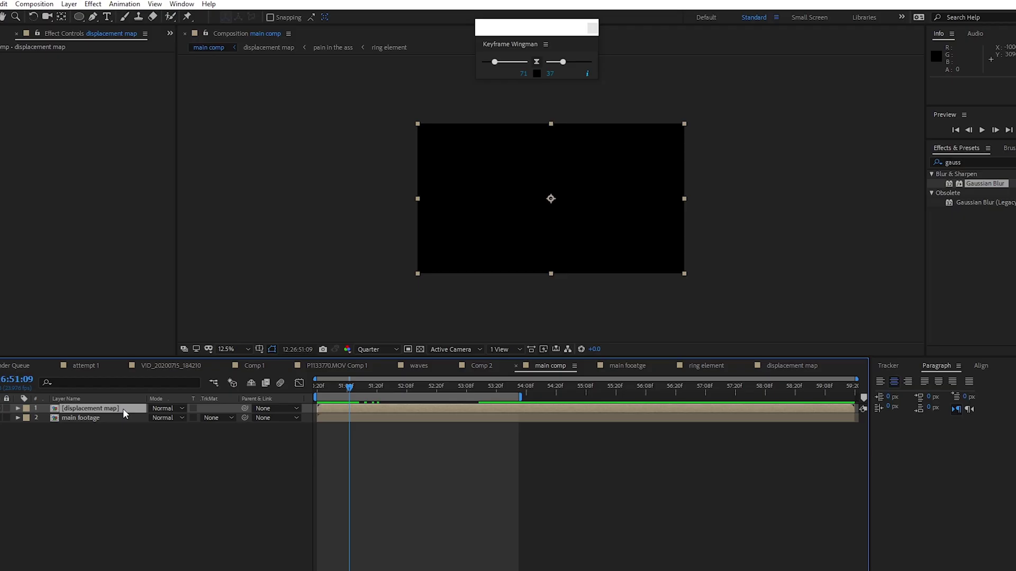
left_click(846, 397)
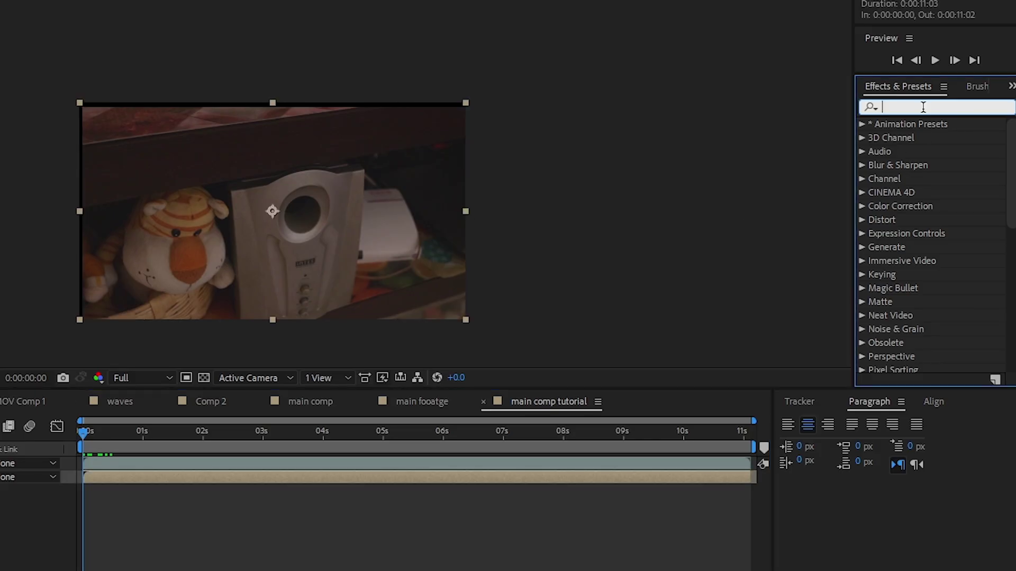
Apply Displacement Map from the displacement map layer at horizontal 16, vertical 24, then duplicate the footage.
type("displ")
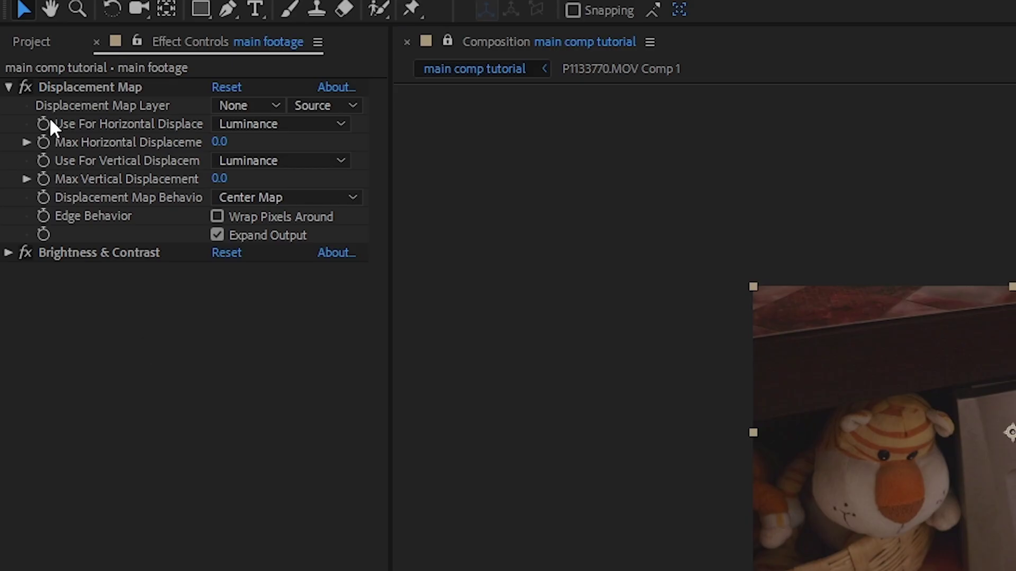
left_click(234, 105)
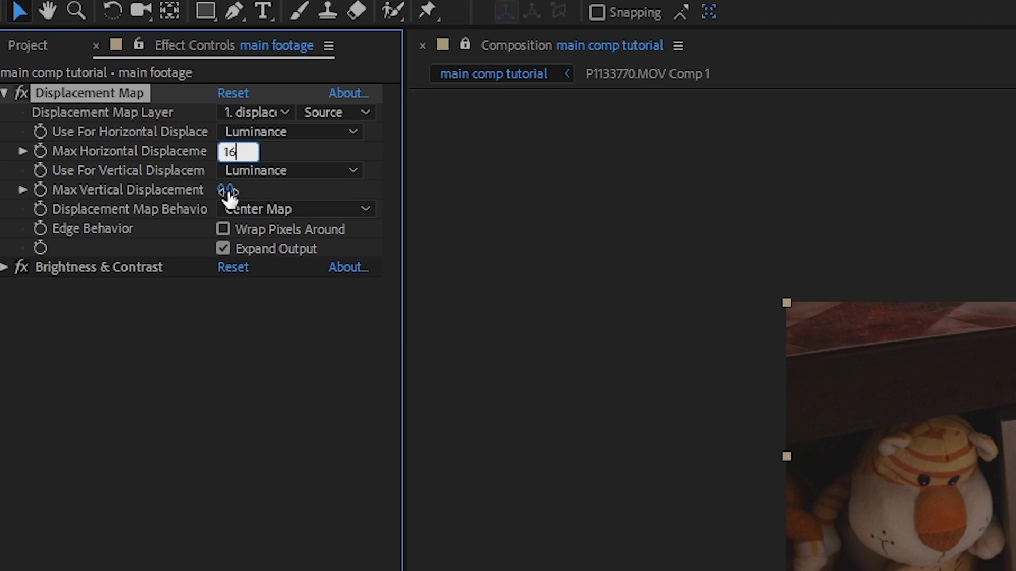
left_click(224, 189)
type("24")
left_click(296, 468)
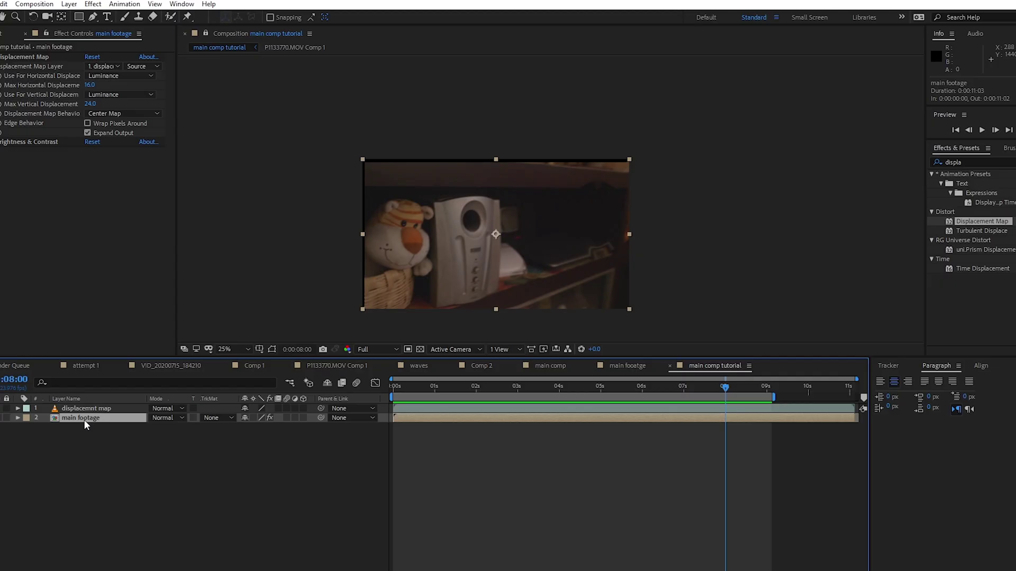
key("ctrl+d")
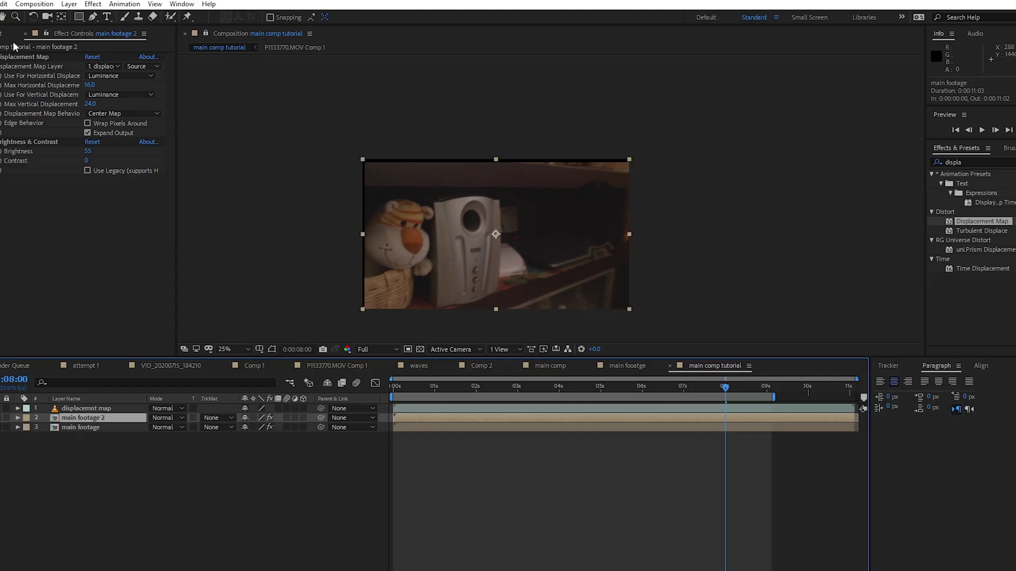
Swap main footage 2's Displacement Map for VR Chromatic Aberrations, red -10 and blue 10.
left_click(24, 56)
key("Delete")
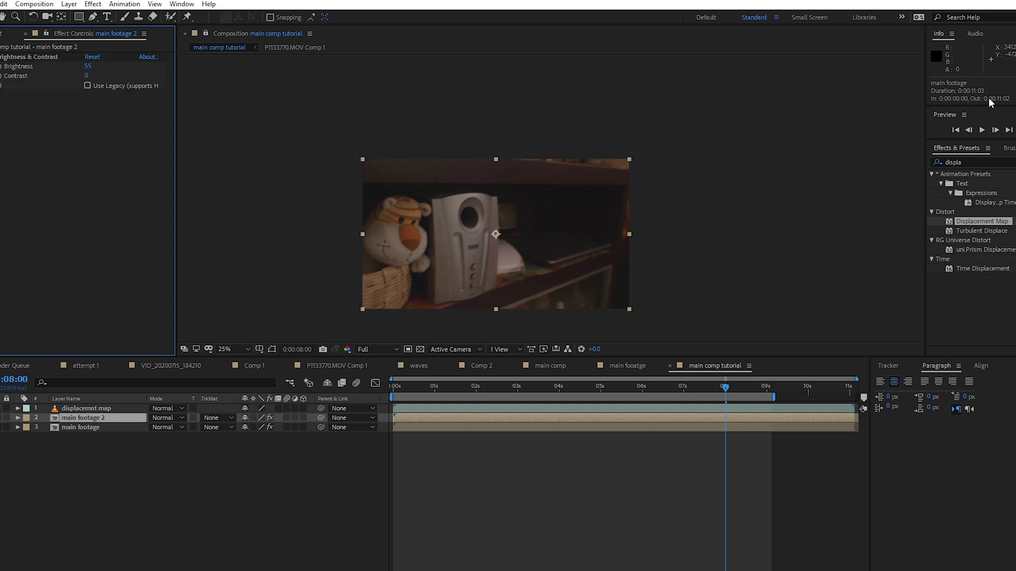
double_click(983, 163)
type("vr")
left_click(937, 164)
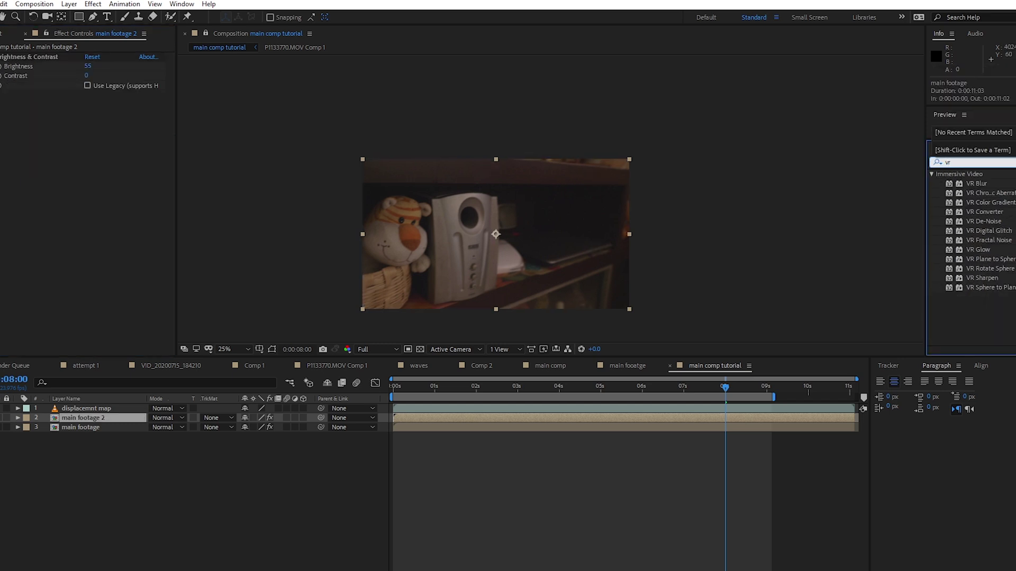
left_click_drag(204, 400, 78, 414)
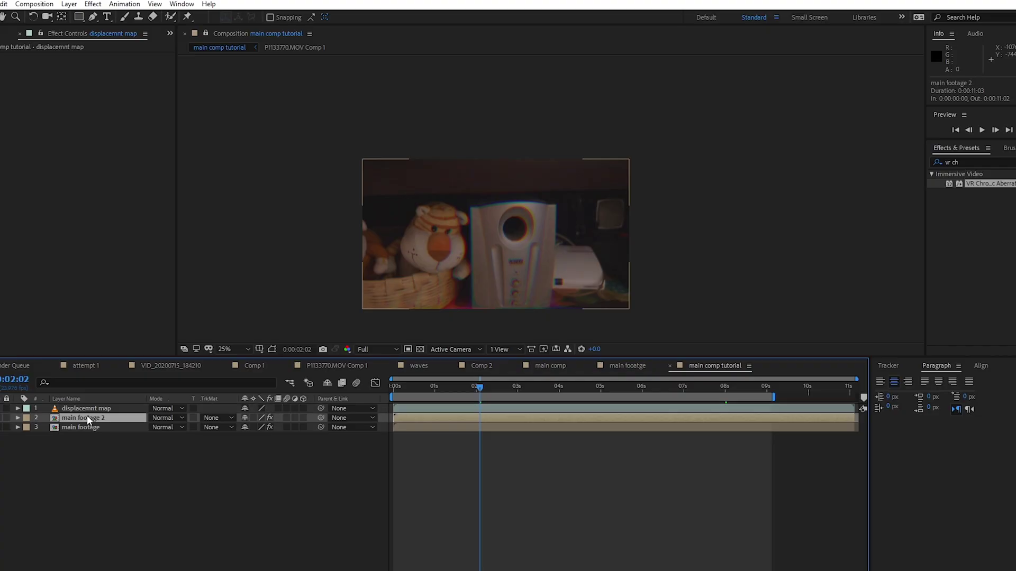
left_click(218, 427)
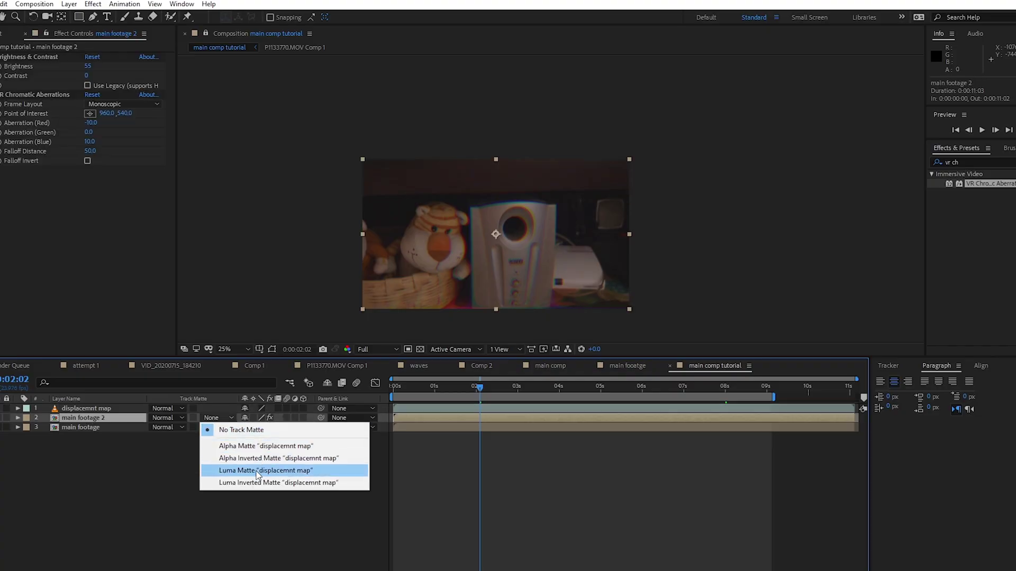
Luma-matte main footage 2 with 'displacemnt map' and view the result at 50%.
left_click(276, 474)
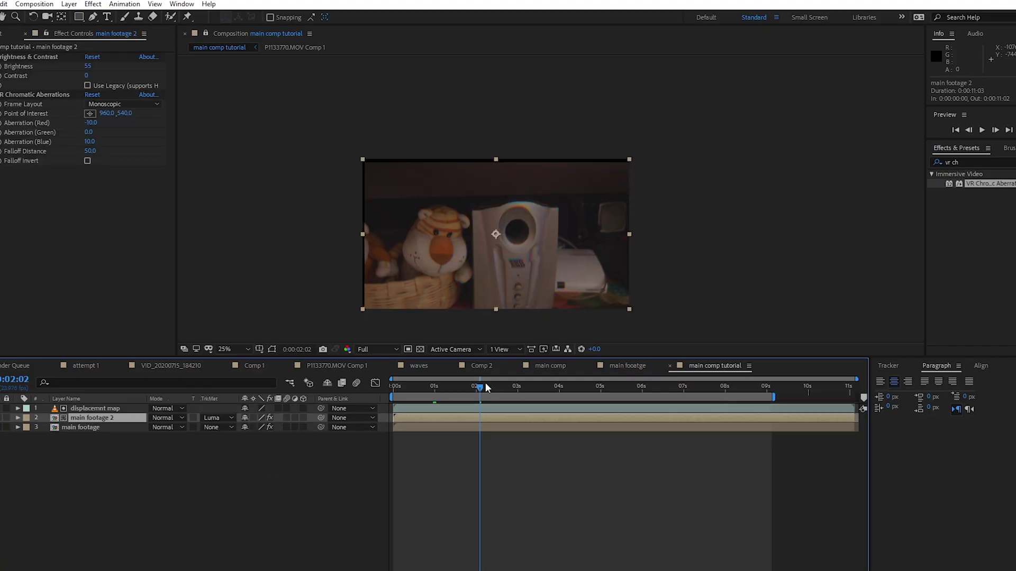
key("period")
key("period")
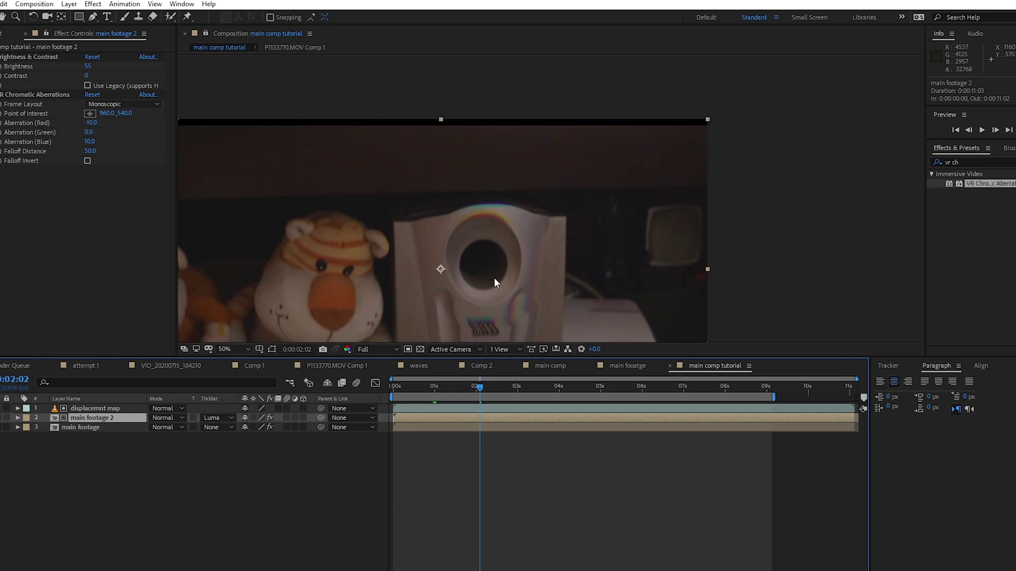
left_click_drag(467, 278, 542, 196)
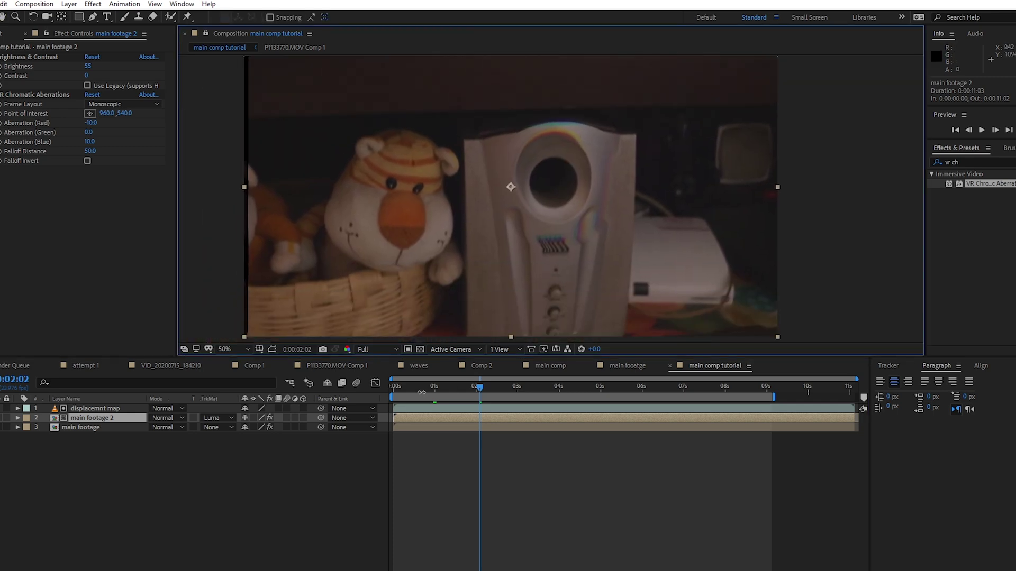